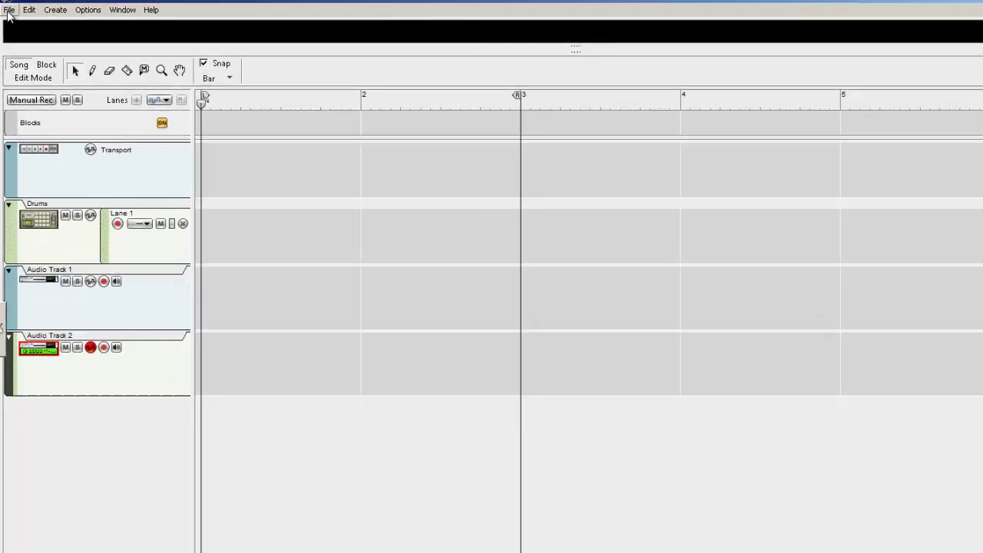
# - Import the 'You Don't KNow Source' loop from Drum Loops onto Audio Track 2 at bar 1
pyautogui.click(7, 9)
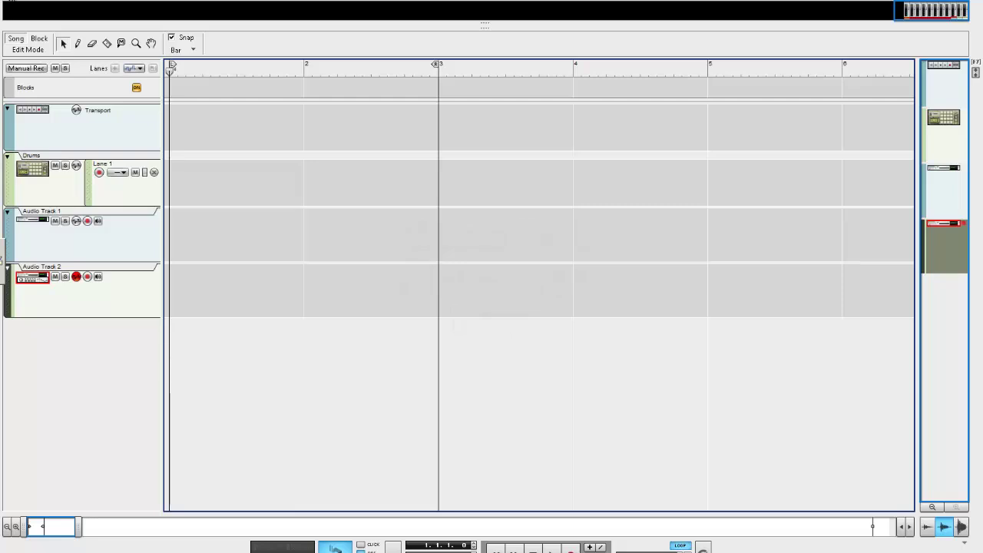
pyautogui.click(11, 2)
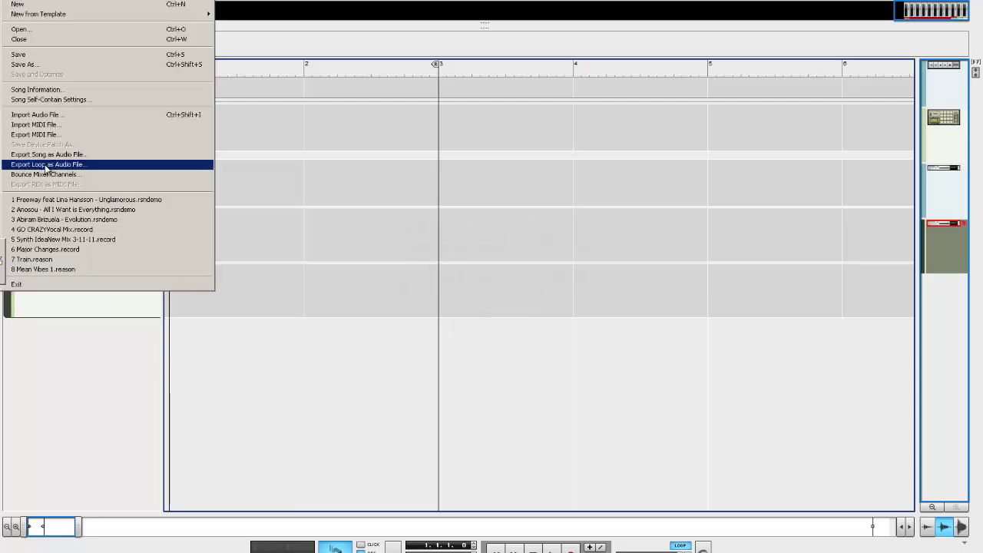
pyautogui.click(44, 117)
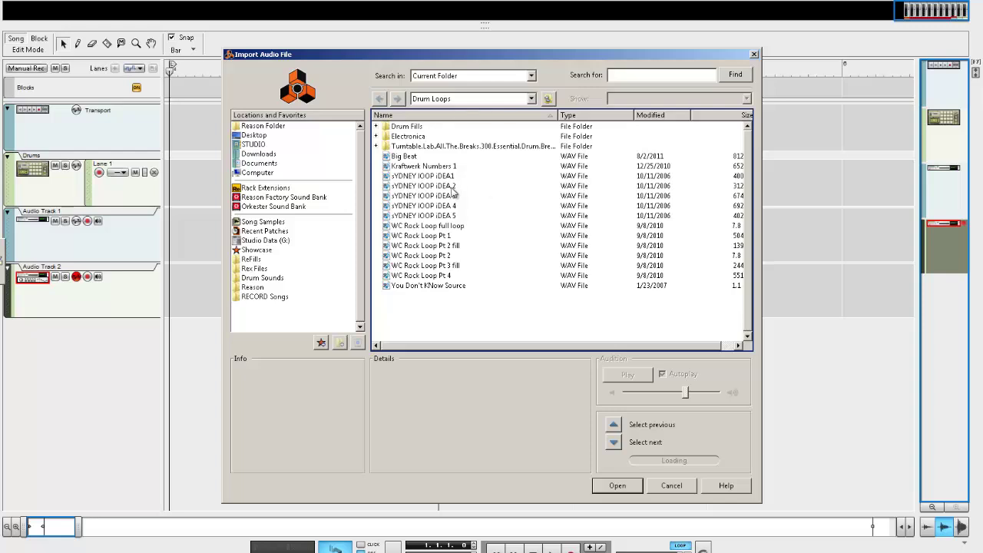
pyautogui.click(411, 286)
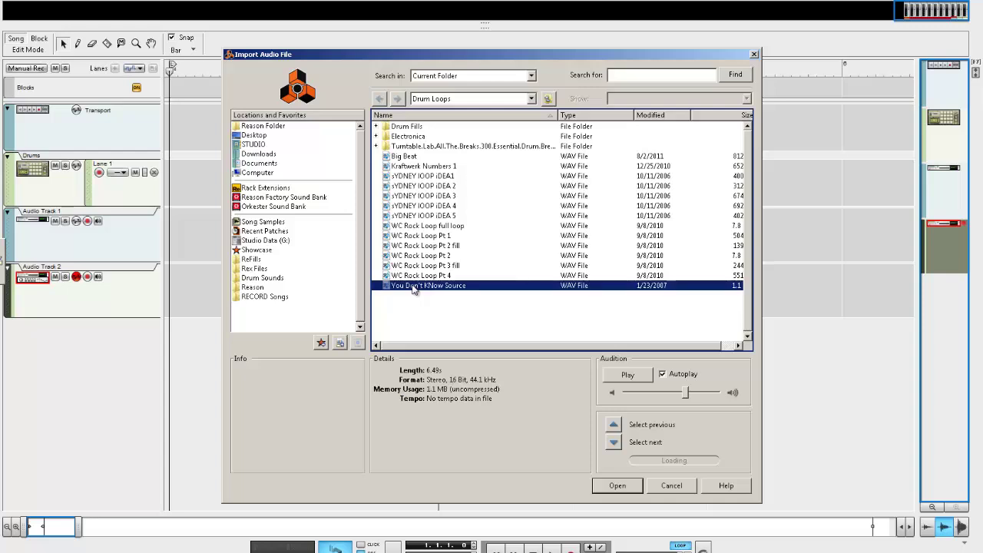
pyautogui.click(619, 486)
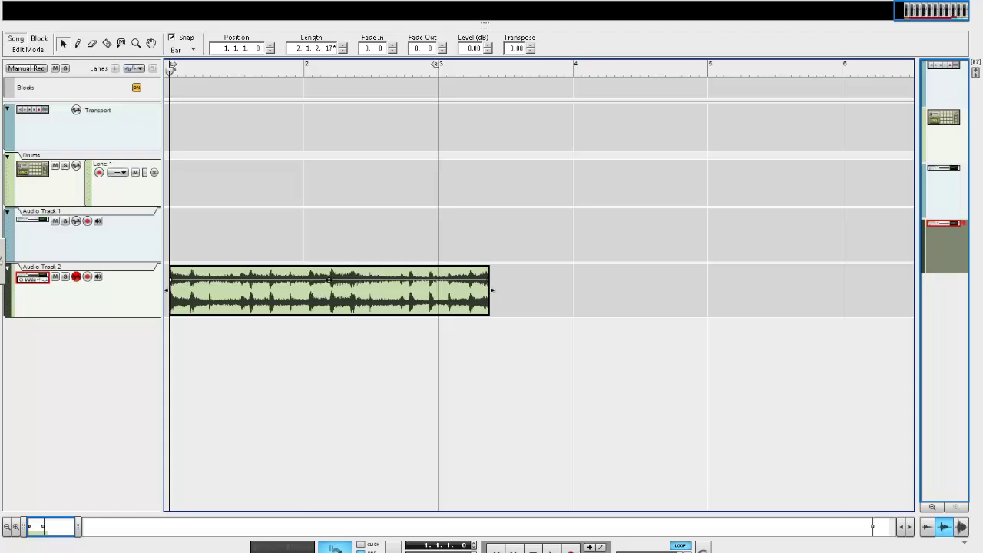
pyautogui.press('space')
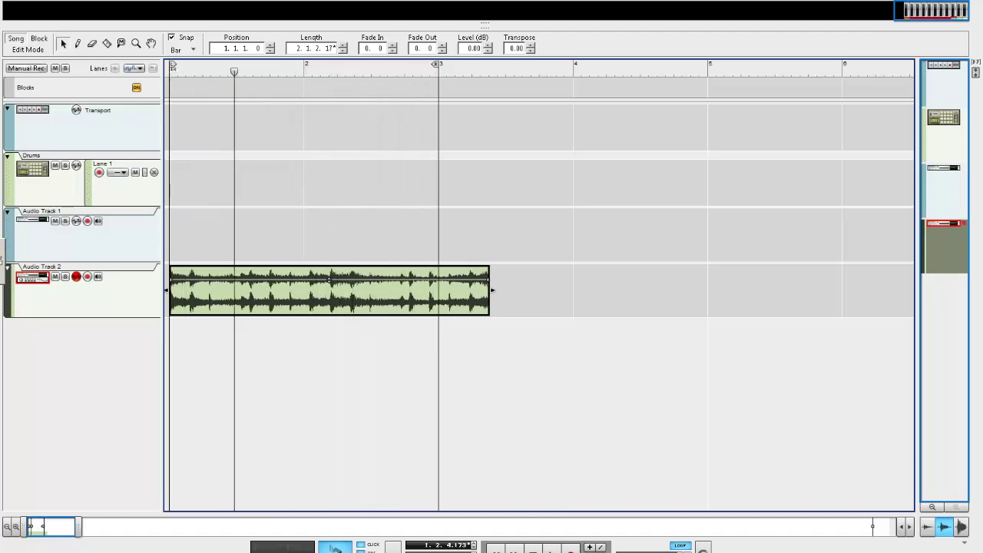
pyautogui.press('space')
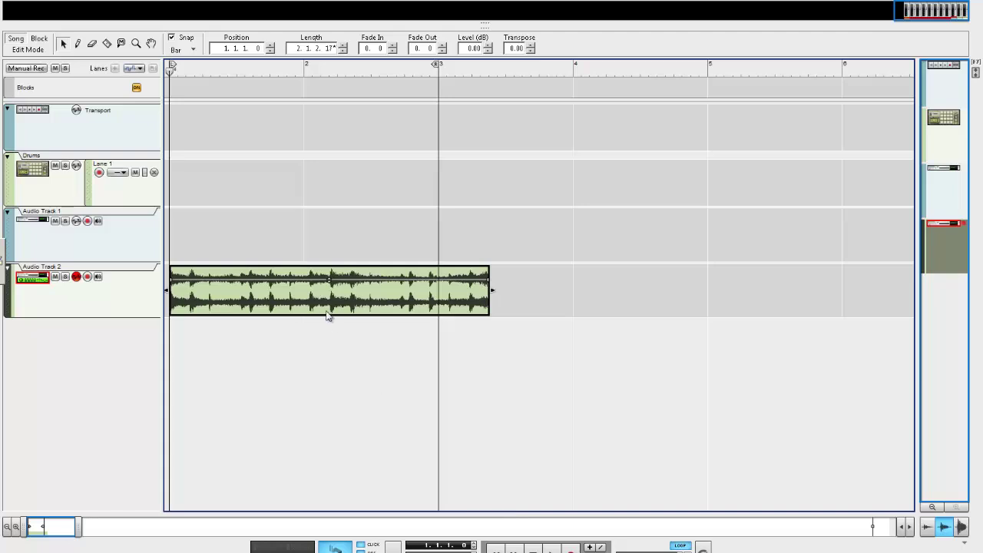
# - Choose Disable Stretch for the You Don't Know Source clip on Audio Track 2
pyautogui.rightClick(299, 303)
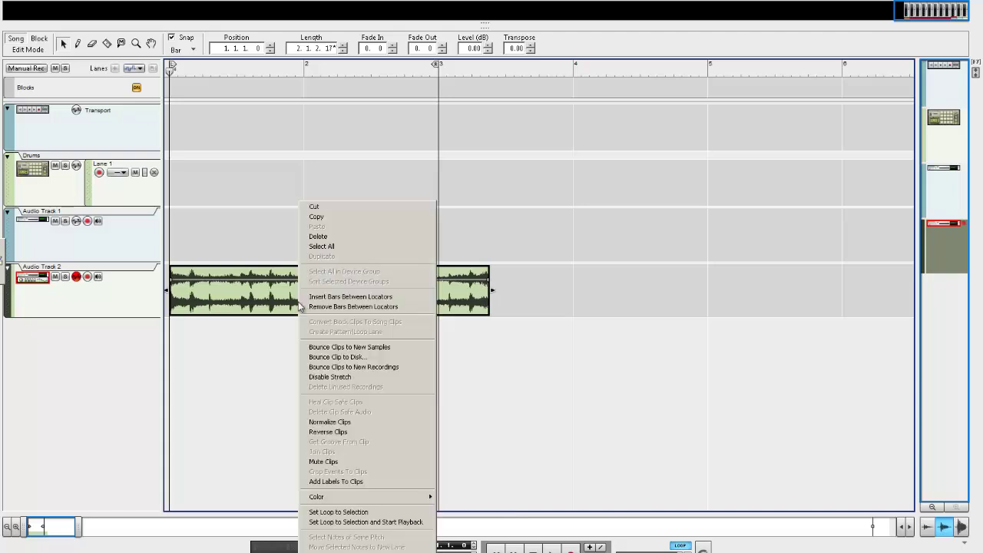
pyautogui.click(337, 377)
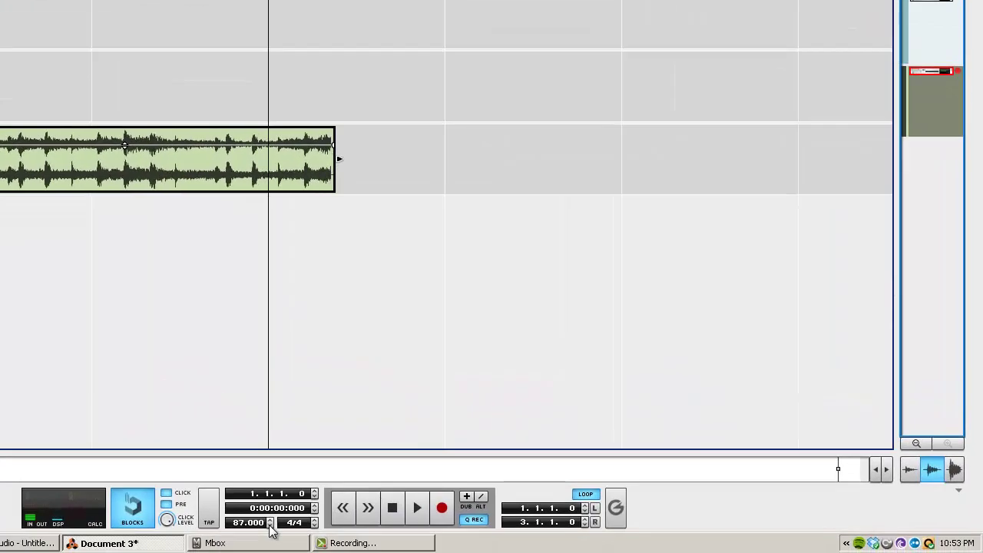
# - Lower the tempo from 87 to 74 BPM, play, and trim the clip to end at bar 3
pyautogui.click(270, 526)
pyautogui.click(270, 525)
pyautogui.click(270, 525)
pyautogui.click(270, 525)
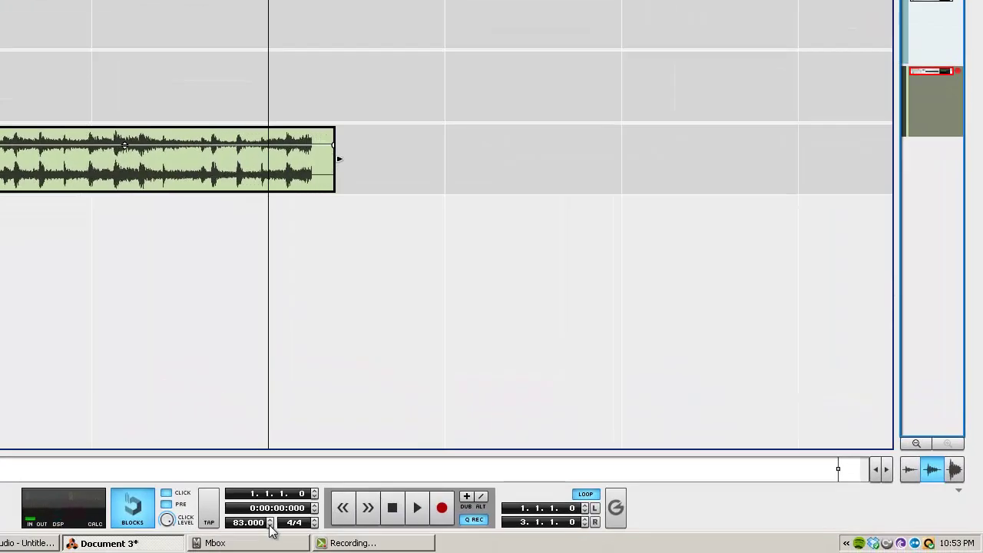
pyautogui.click(269, 525)
pyautogui.click(270, 526)
pyautogui.click(270, 526)
pyautogui.click(269, 526)
pyautogui.click(270, 525)
pyautogui.click(270, 525)
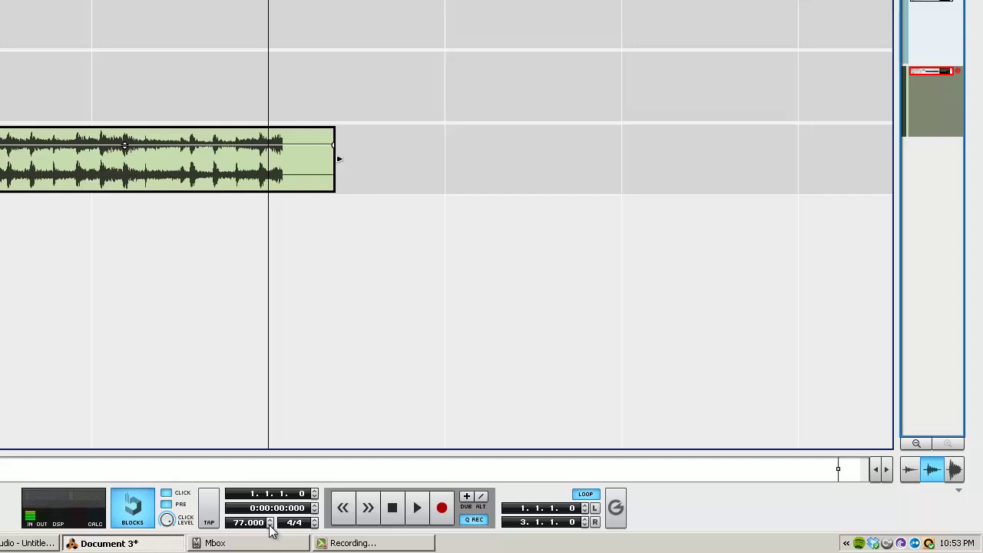
pyautogui.click(270, 525)
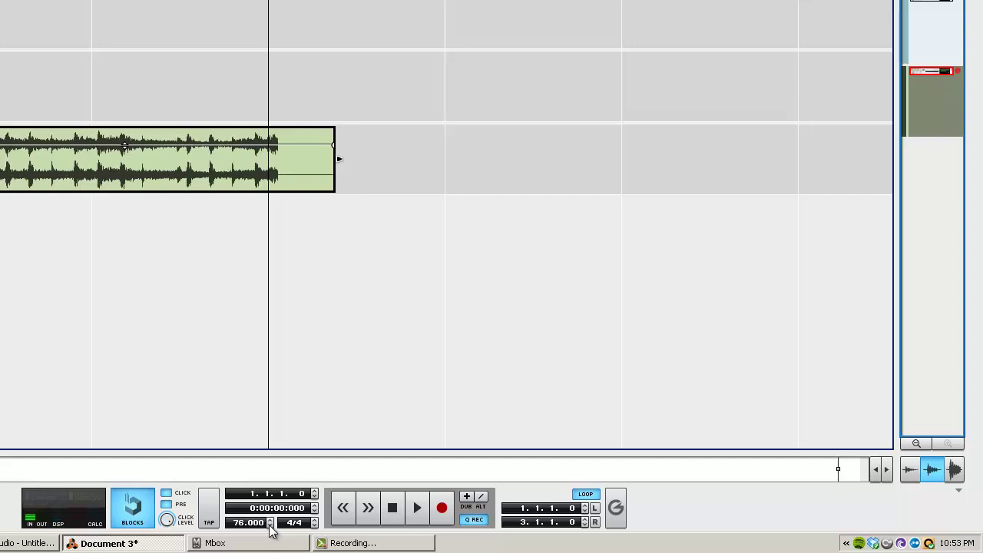
pyautogui.click(270, 525)
pyautogui.click(270, 526)
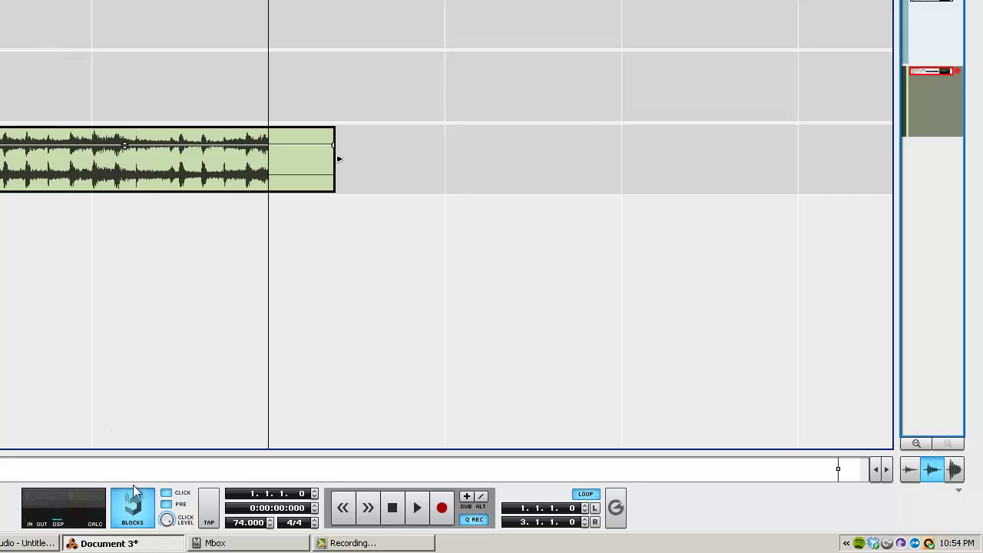
pyautogui.press('space')
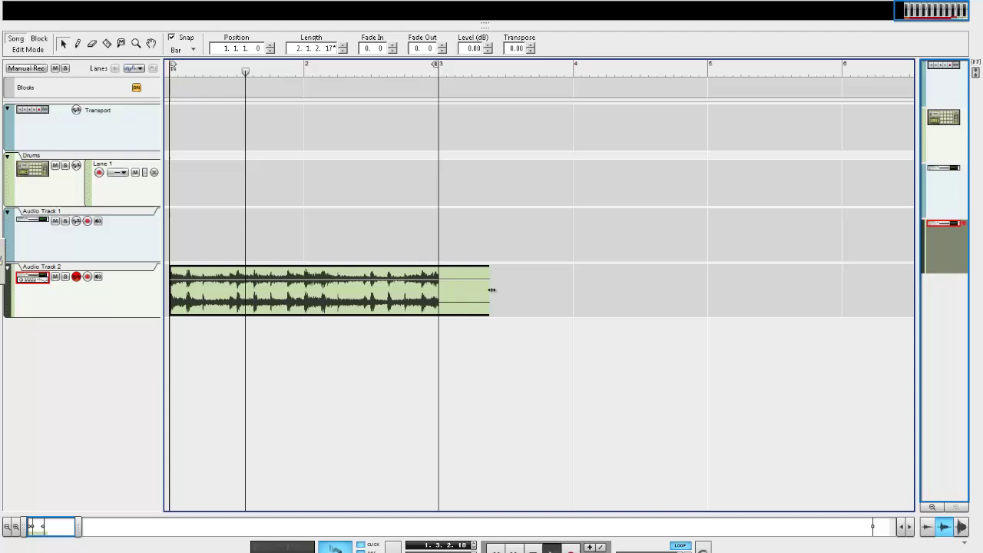
pyautogui.moveTo(492, 289); pyautogui.dragTo(439, 290)
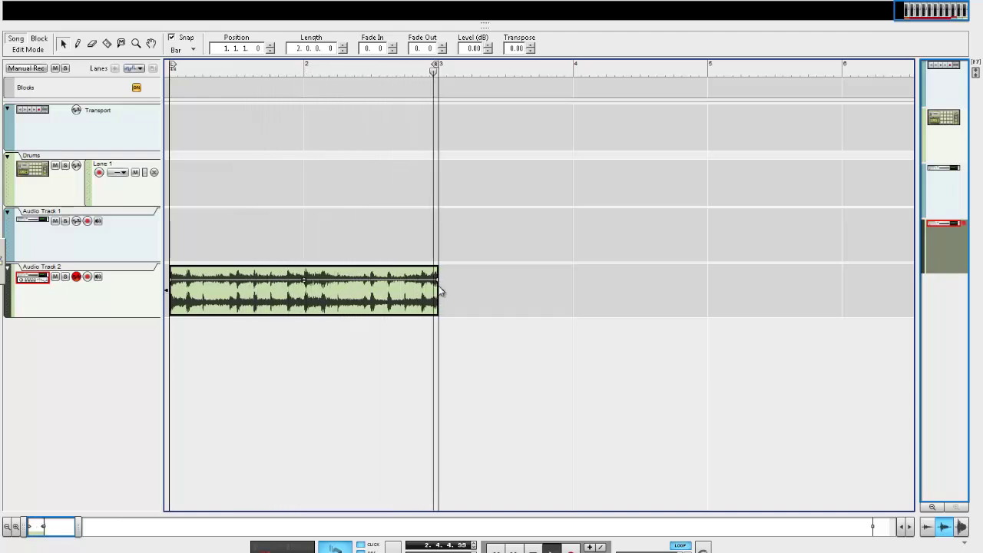
# - Zoom in on the two-bar clip, rewind to the song start, and open its context menu
pyautogui.press('y')
pyautogui.click(206, 482)
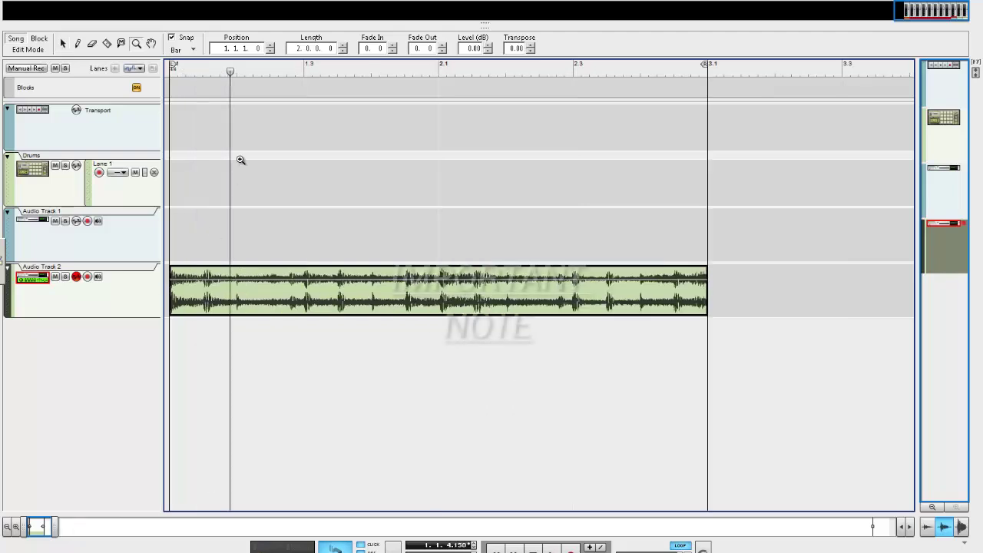
pyautogui.moveTo(230, 70); pyautogui.dragTo(153, 68)
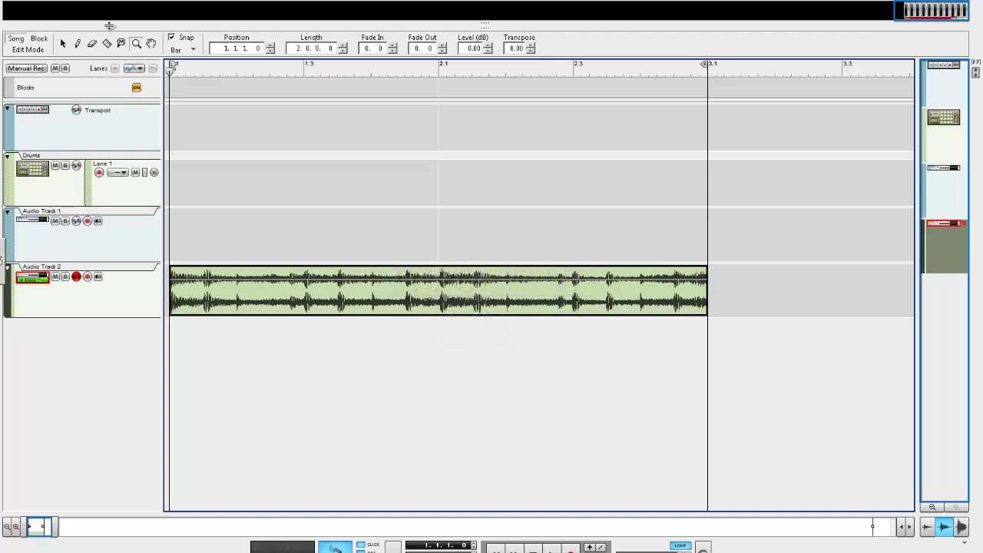
pyautogui.rightClick(262, 296)
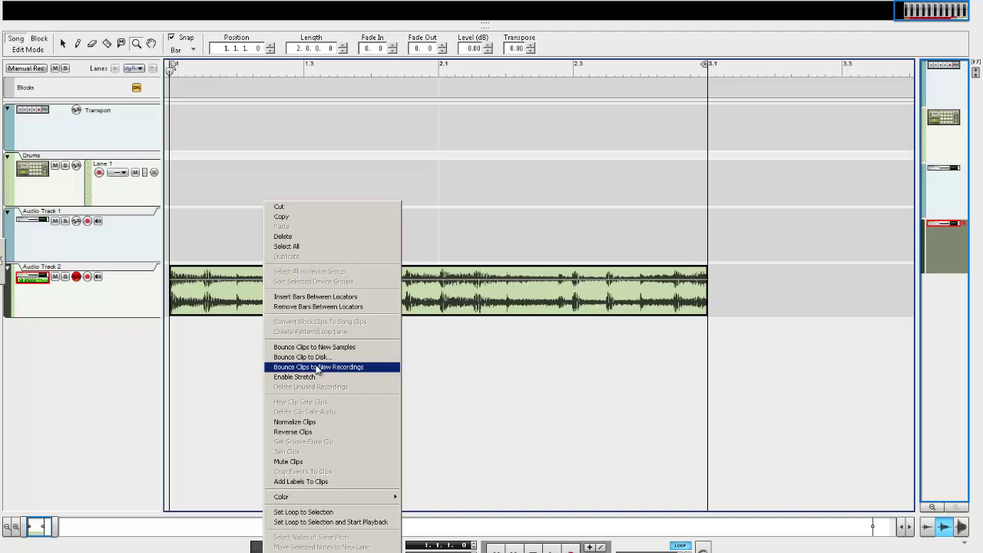
# - Bounce the clip to a new recording and re-enable stretch on it
pyautogui.click(318, 369)
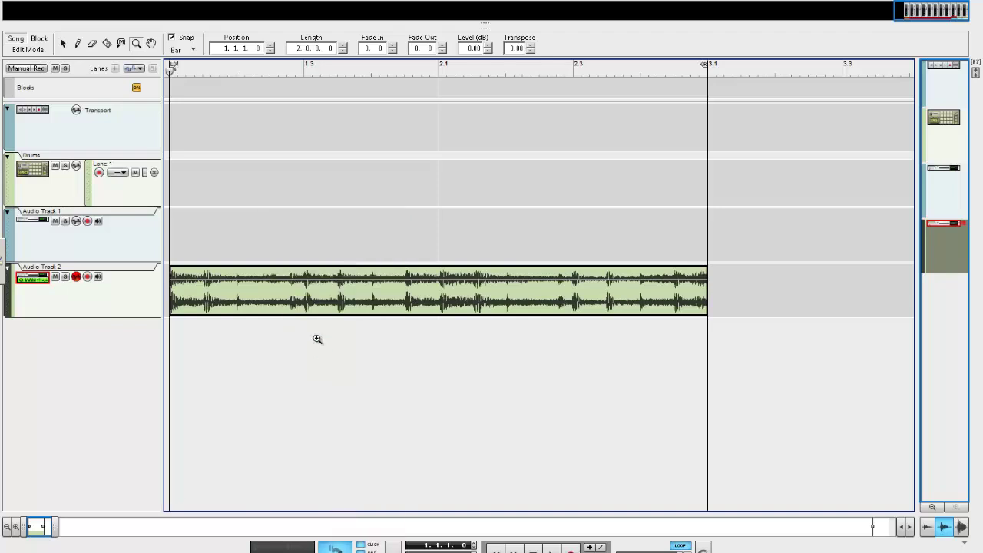
pyautogui.rightClick(291, 302)
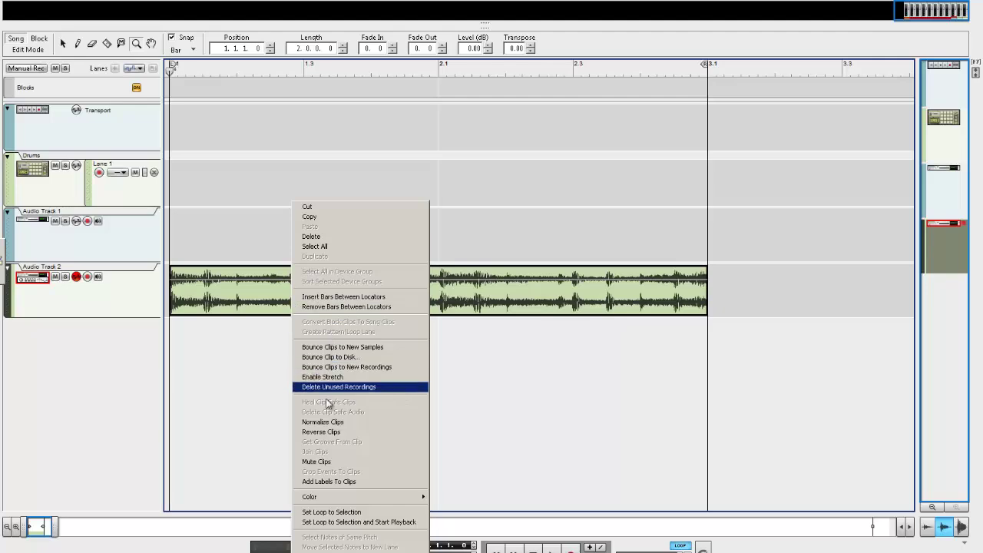
pyautogui.click(330, 378)
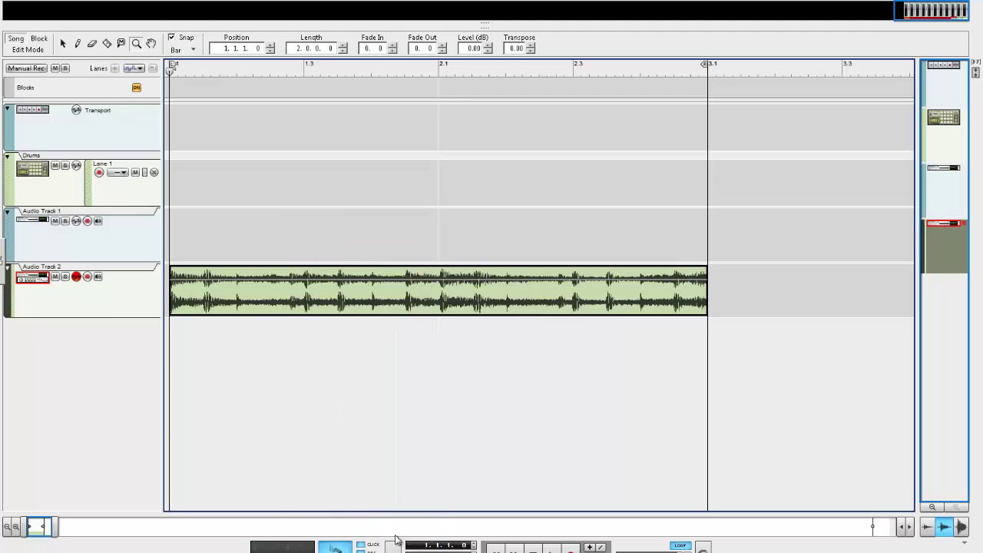
# - Play the bounced loop back from the song start at 74 BPM
pyautogui.press('space')
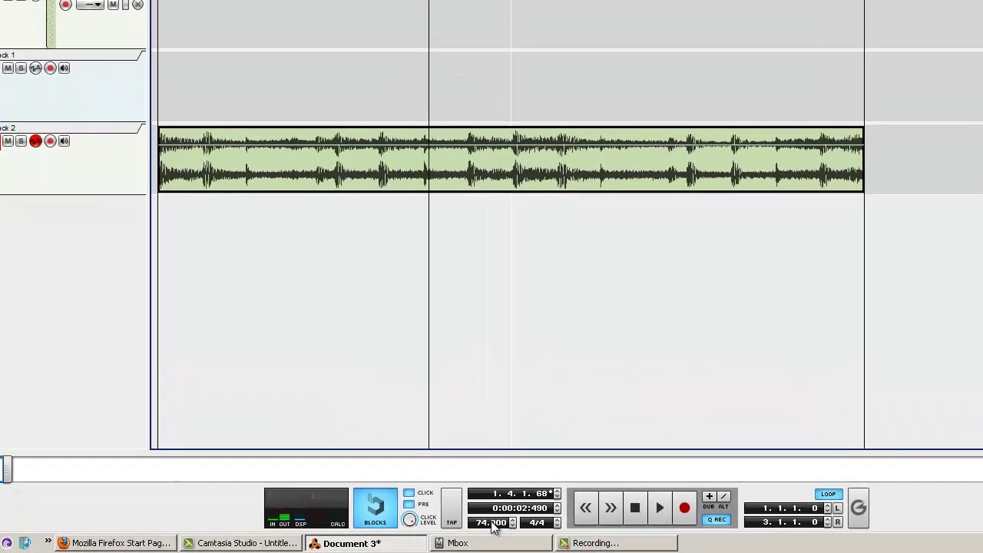
pyautogui.doubleClick(447, 550)
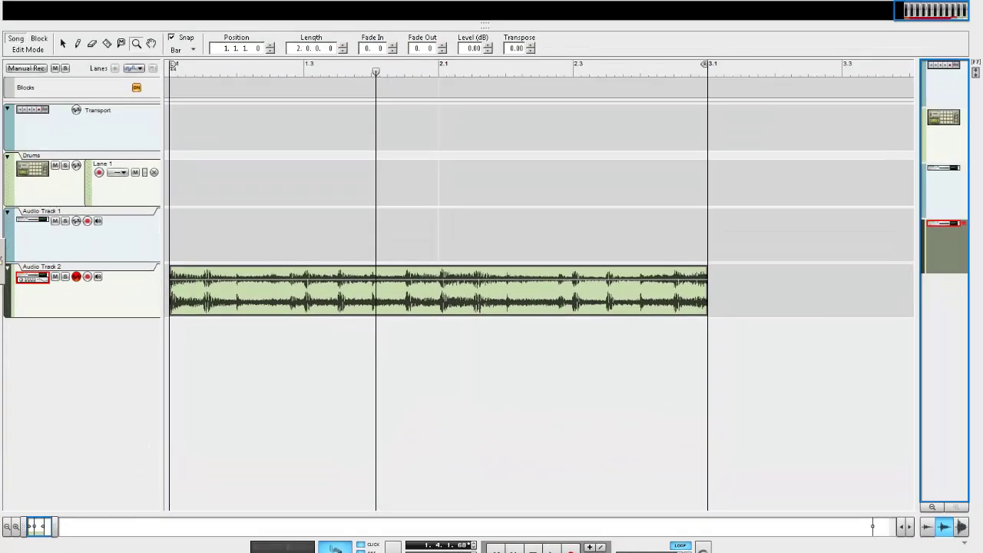
pyautogui.press('space')
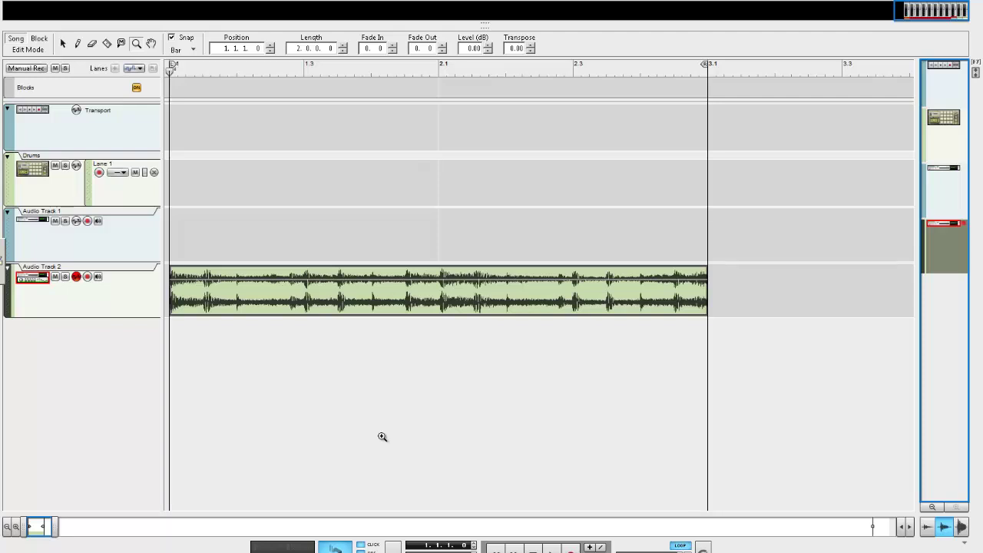
pyautogui.press('space')
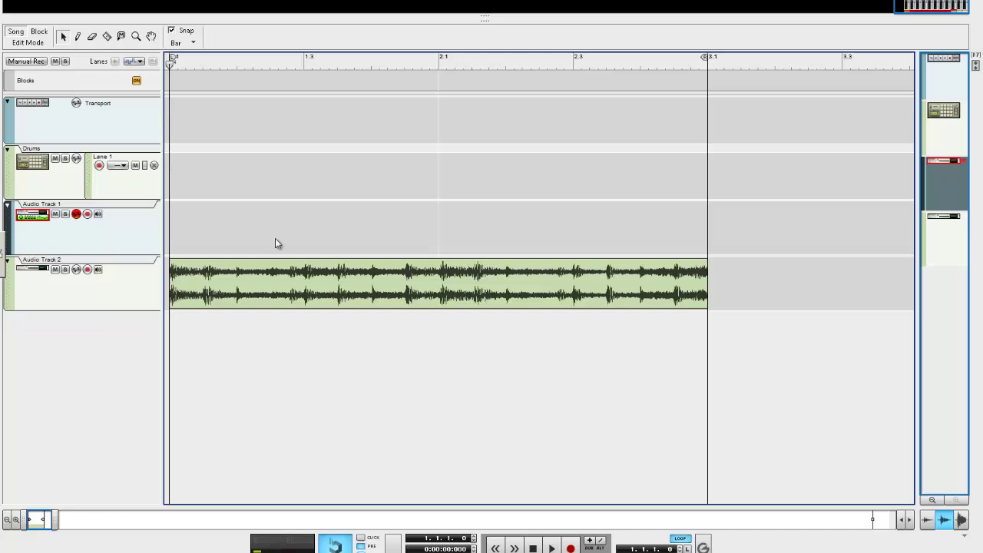
# - Import the Big Beat loop from Drum Loops onto Audio Track 1 at bar 1
pyautogui.hotkey('alt', 'f')
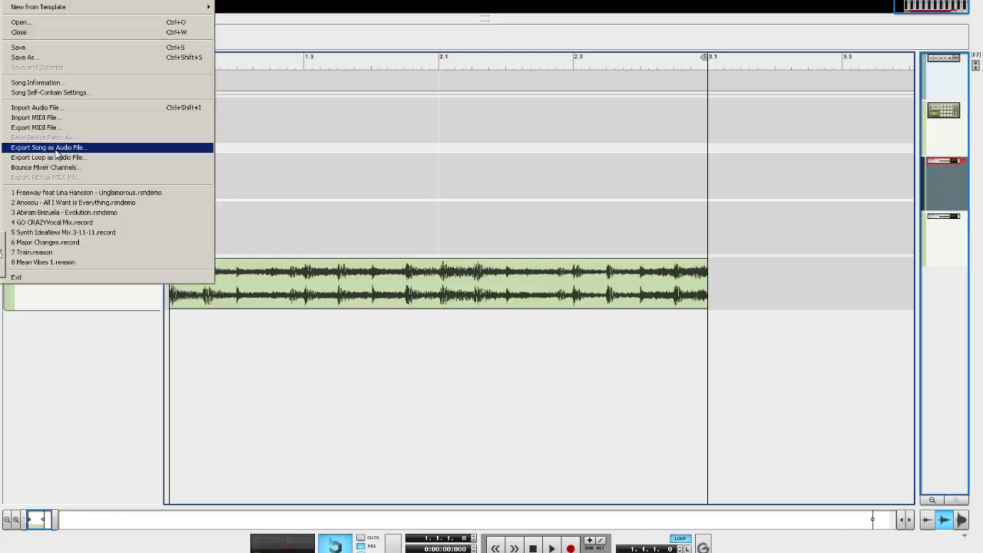
pyautogui.click(35, 108)
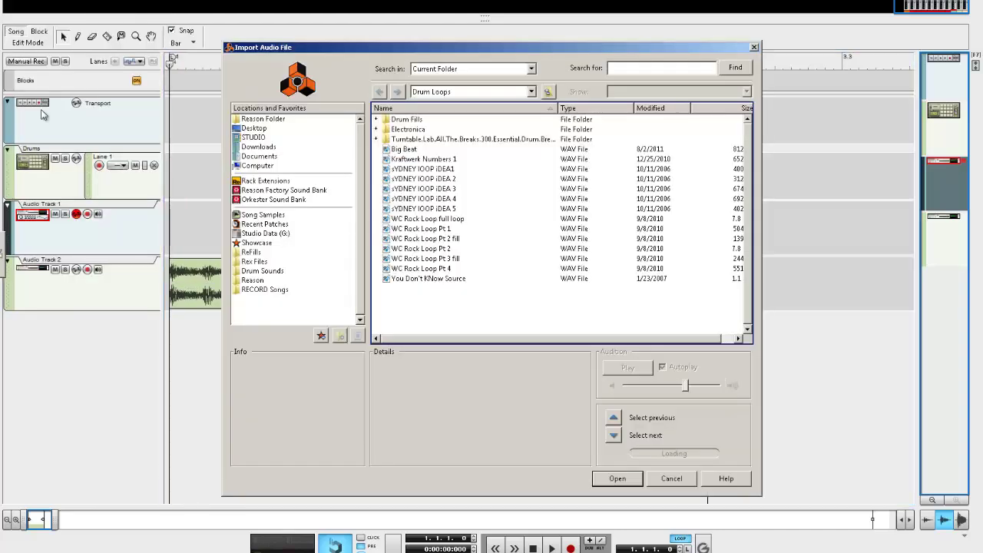
pyautogui.click(400, 150)
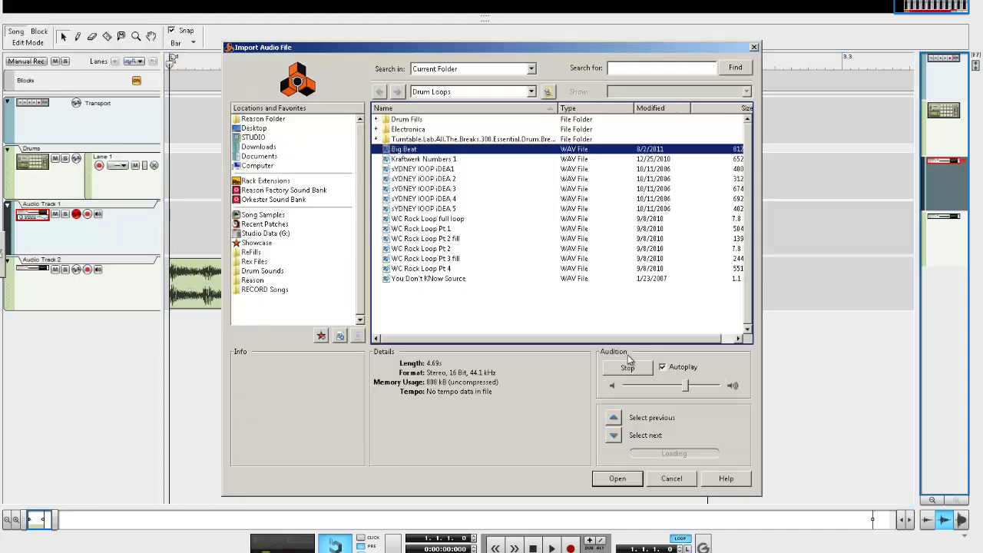
pyautogui.click(618, 479)
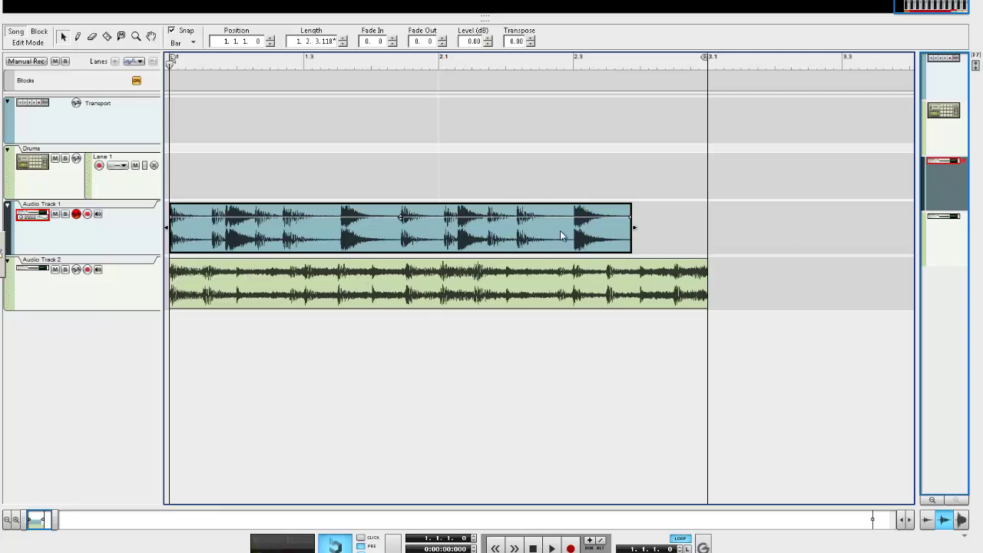
# - Solo Audio Track 1, play the Big Beat loop, then rewind to the song start
pyautogui.click(65, 214)
pyautogui.press('space')
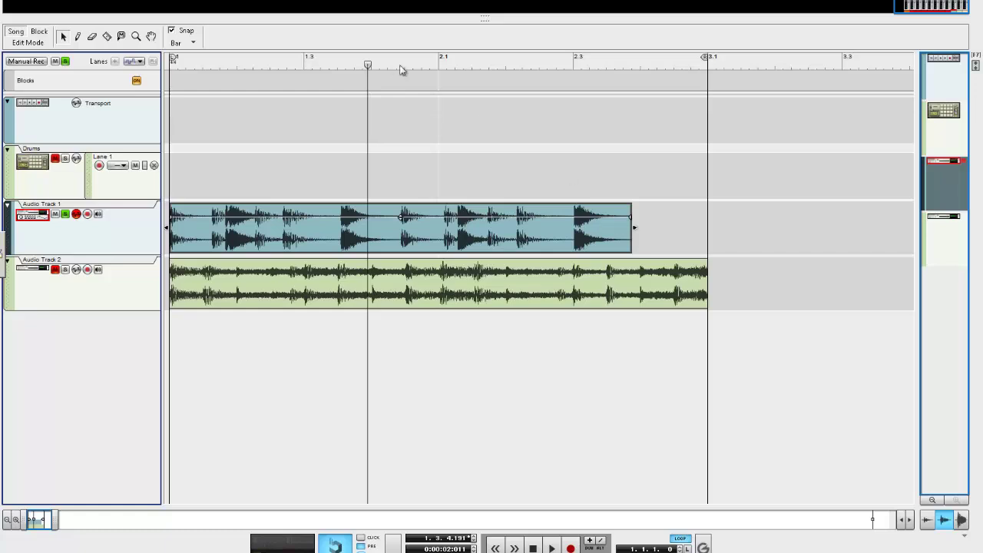
pyautogui.click(216, 69)
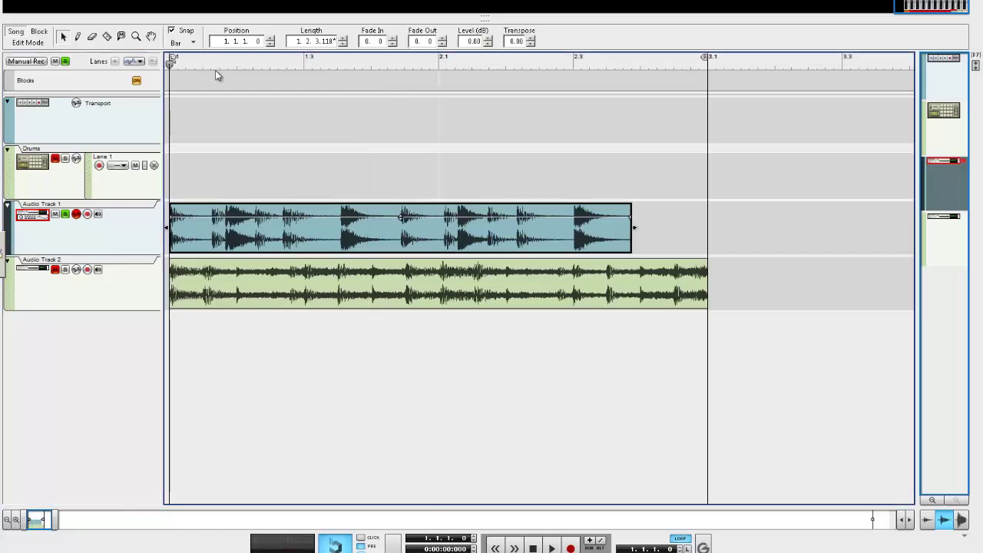
# - Stretch the Big Beat clip's right edge to bar 3.1 and play it back
pyautogui.rightClick(246, 230)
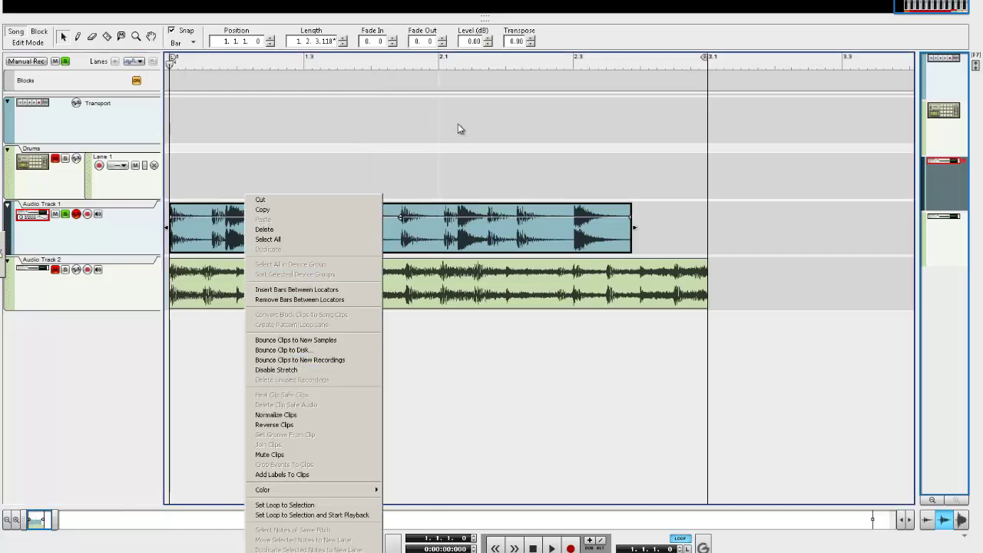
pyautogui.click(441, 139)
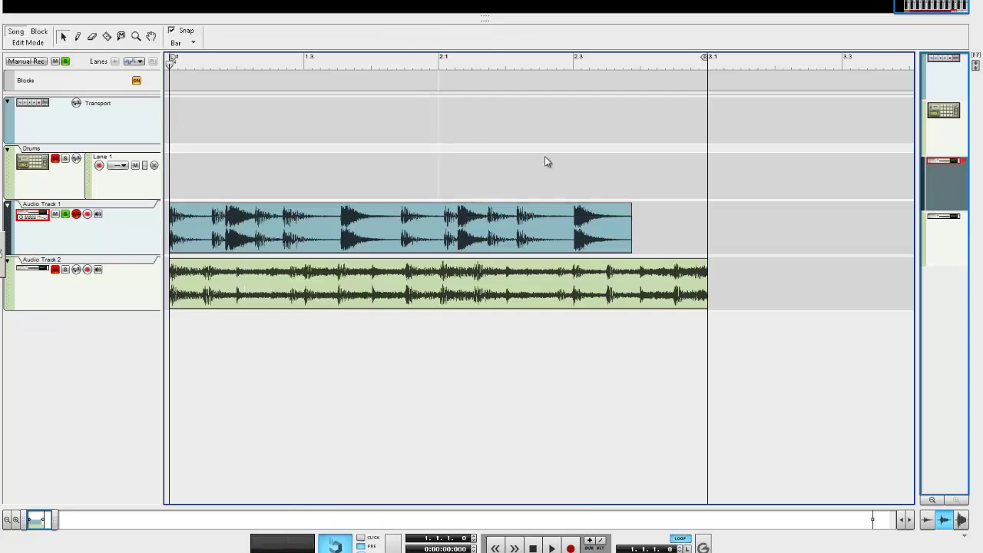
pyautogui.click(600, 224)
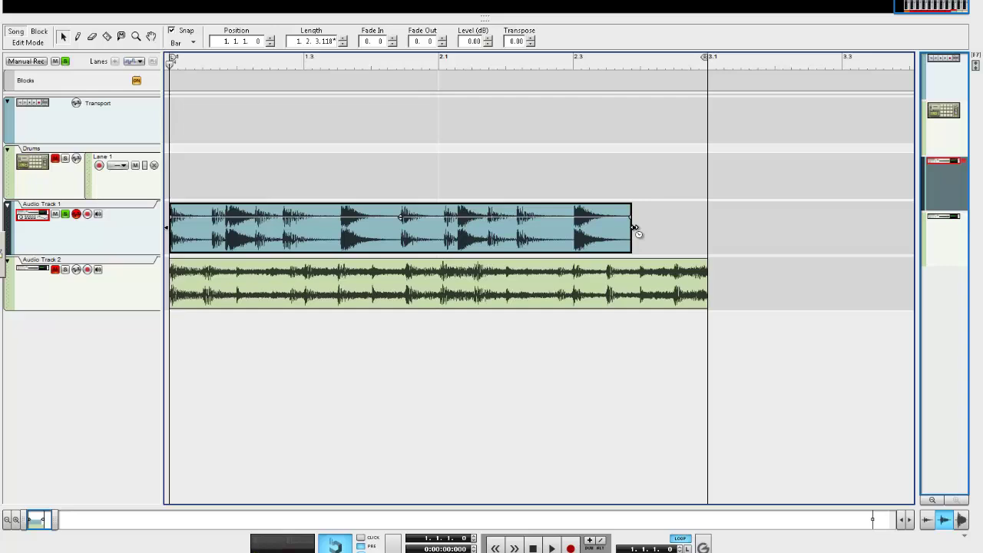
pyautogui.moveTo(634, 228); pyautogui.dragTo(649, 229)
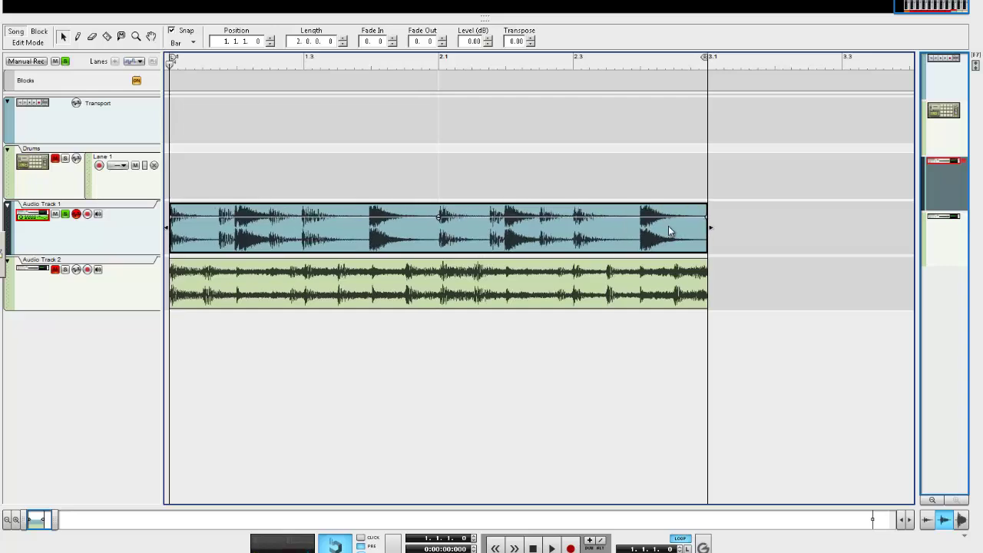
pyautogui.press('space')
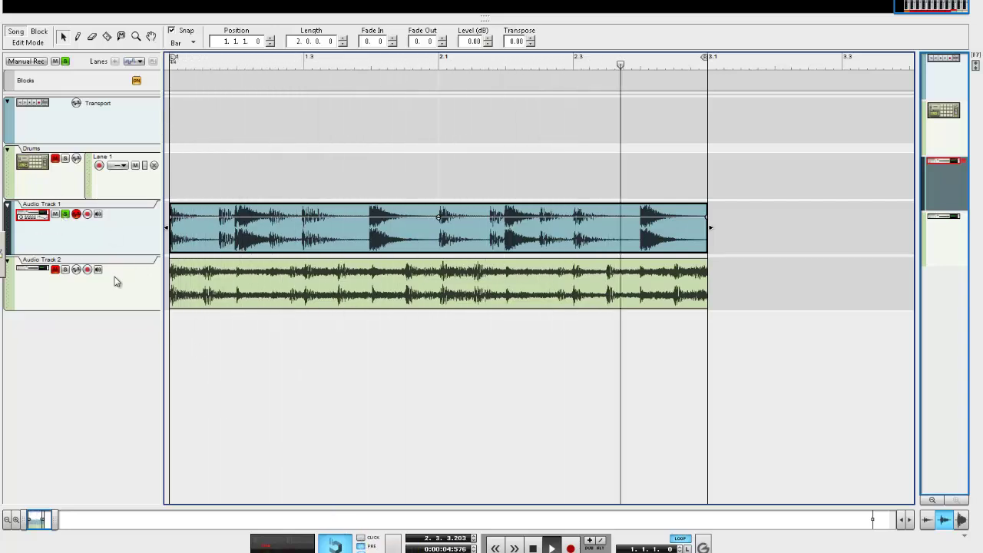
# - Select the Razor tool, re-solo Audio Track 1, and play the loop
pyautogui.click(66, 215)
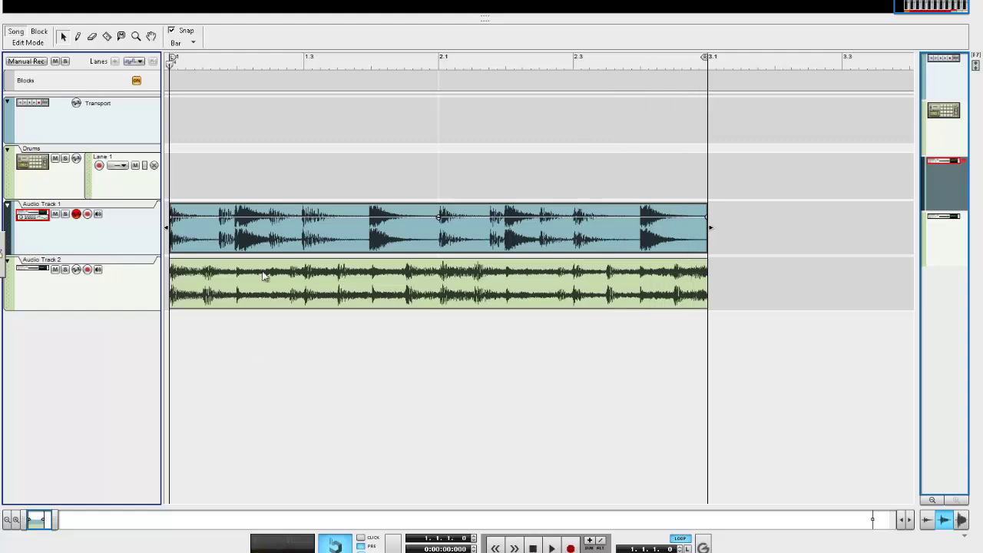
pyautogui.click(108, 41)
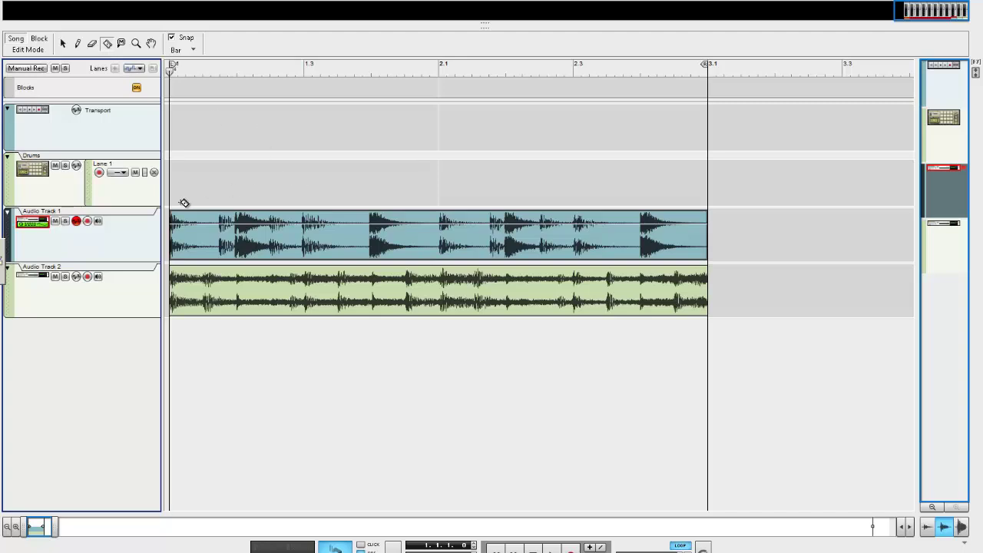
pyautogui.click(65, 221)
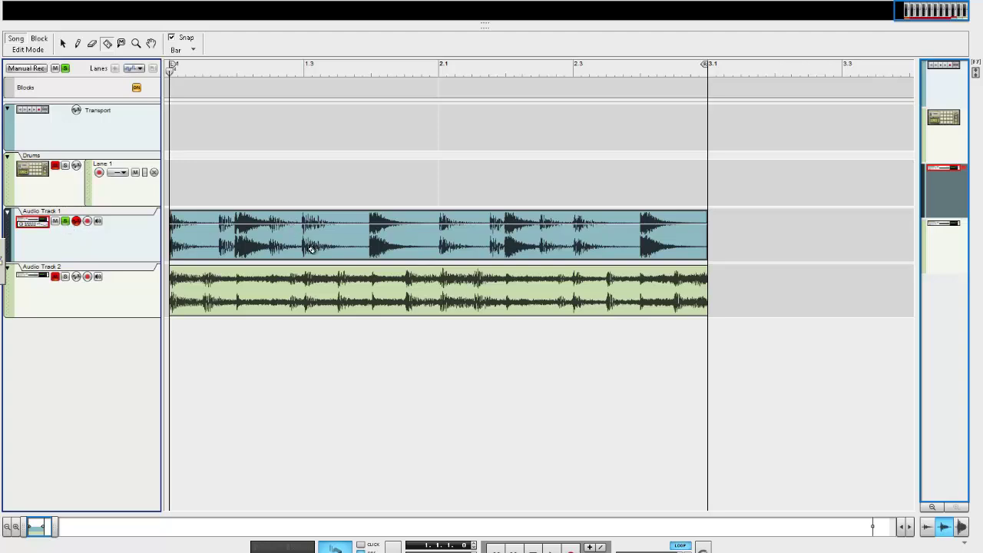
pyautogui.press('space')
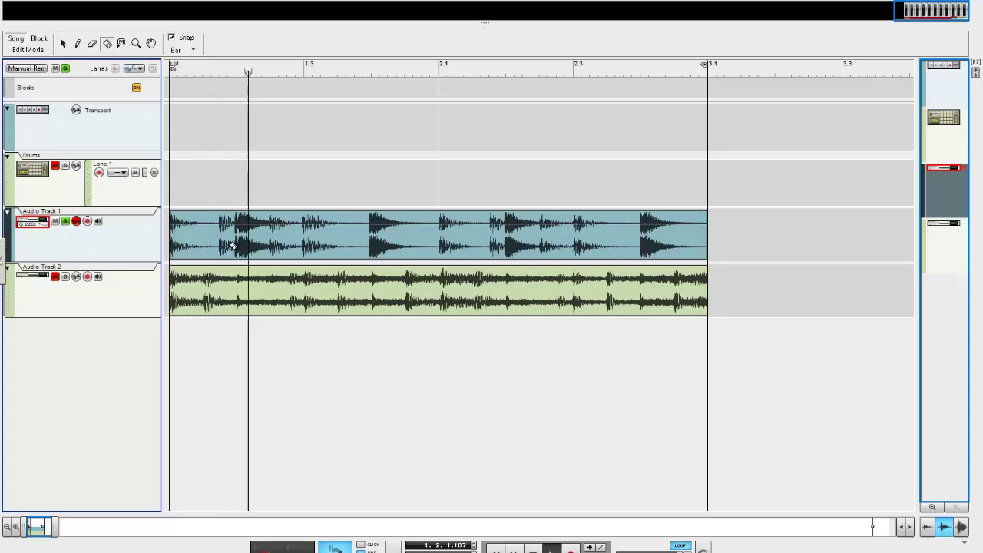
# - Change the grid snap from Bar to 1/16
pyautogui.click(183, 50)
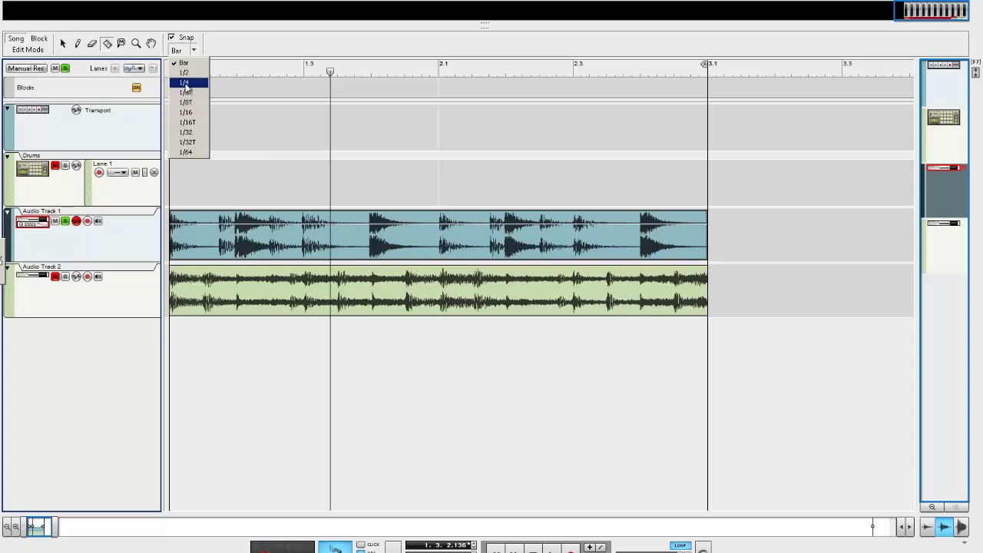
pyautogui.click(188, 84)
pyautogui.click(223, 220)
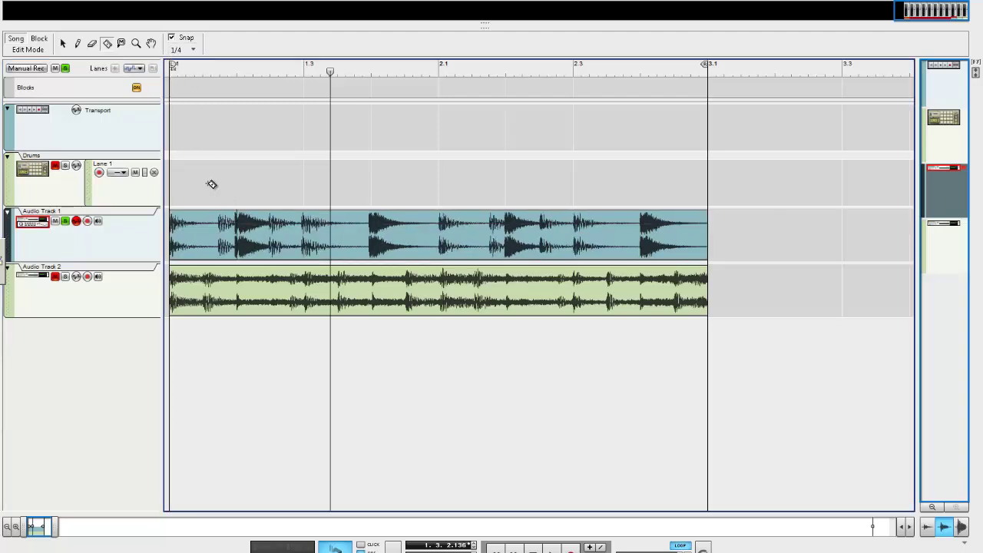
pyautogui.click(182, 50)
pyautogui.click(188, 112)
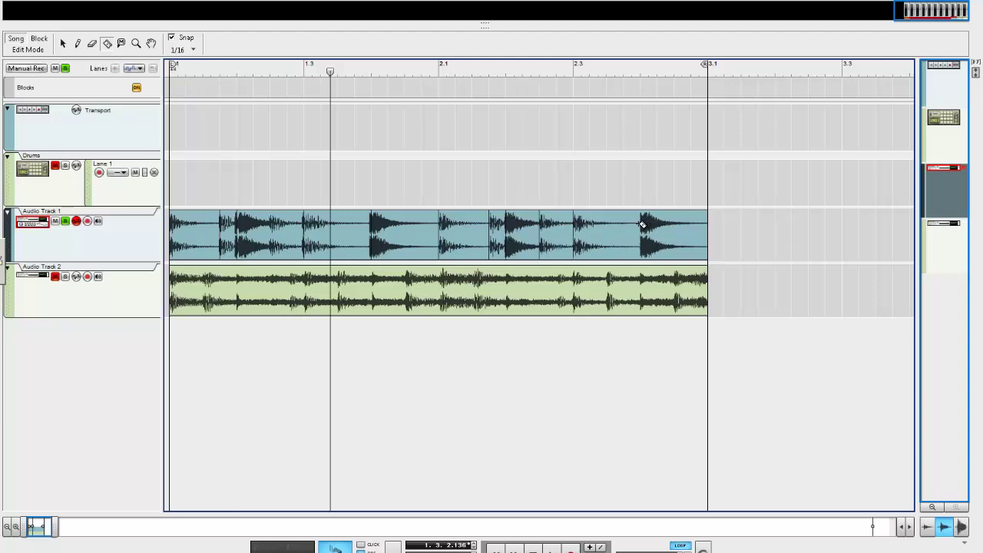
# - Select all Big Beat slices with the Arrow tool and bounce them to new samples
pyautogui.click(63, 43)
pyautogui.click(304, 68)
pyautogui.click(773, 239)
pyautogui.moveTo(377, 246); pyautogui.dragTo(171, 254)
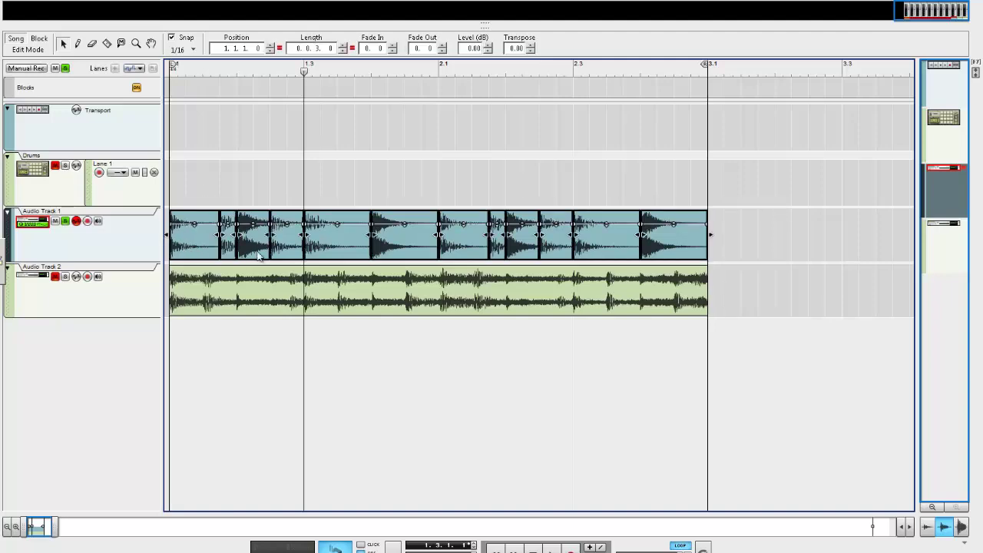
pyautogui.rightClick(200, 244)
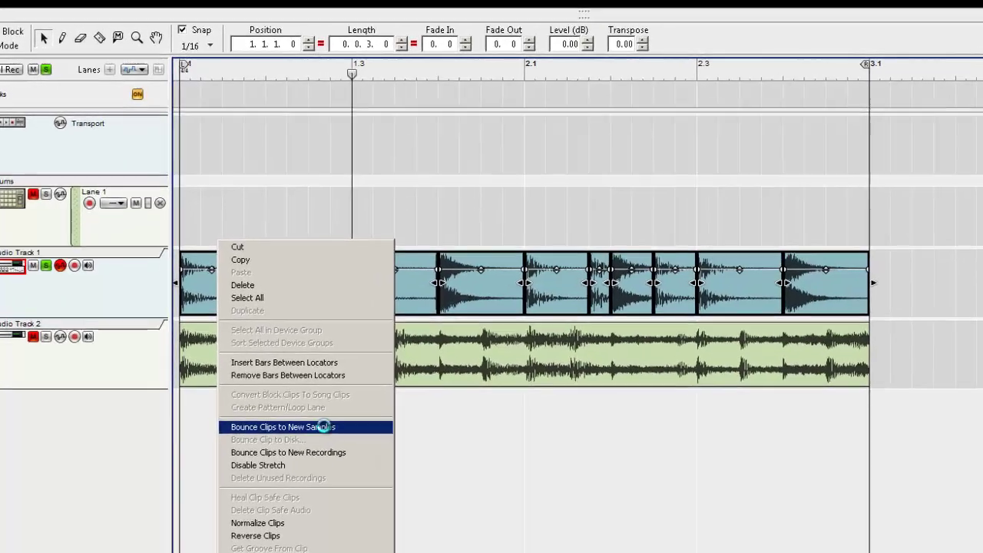
pyautogui.click(283, 350)
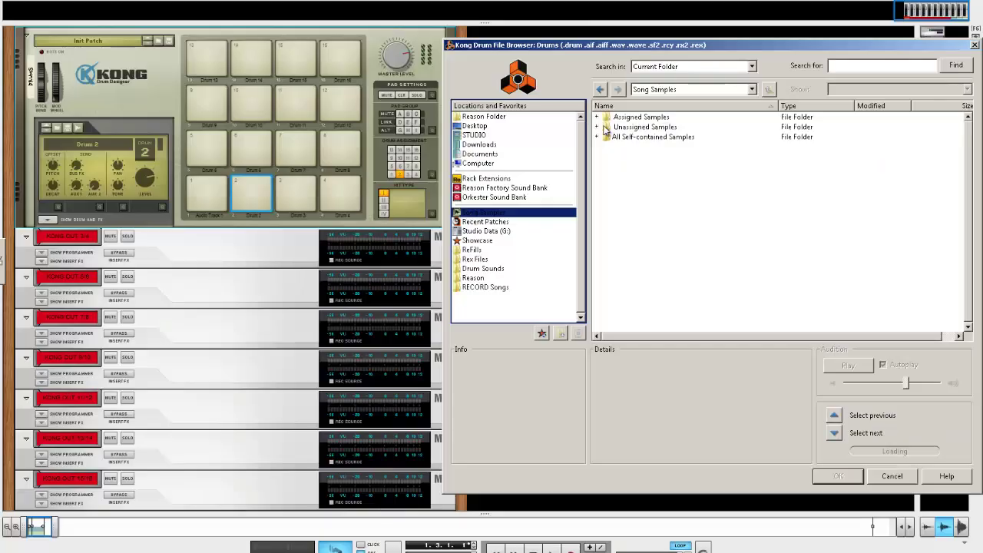
# - From the unassigned samples, audition slices 1.4 and 1.6, then load Audio Track 1.6 onto Kong's Drum 2
pyautogui.click(598, 127)
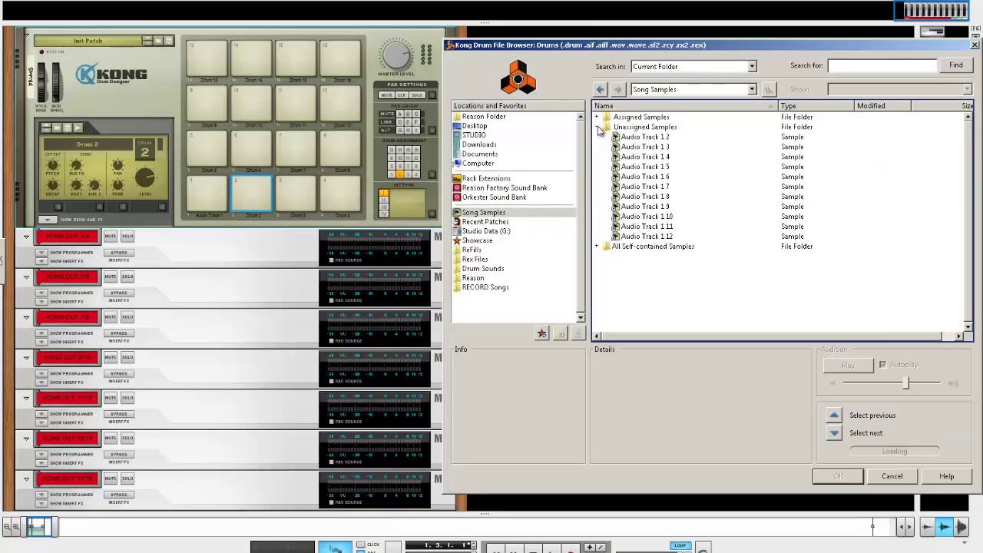
pyautogui.click(637, 156)
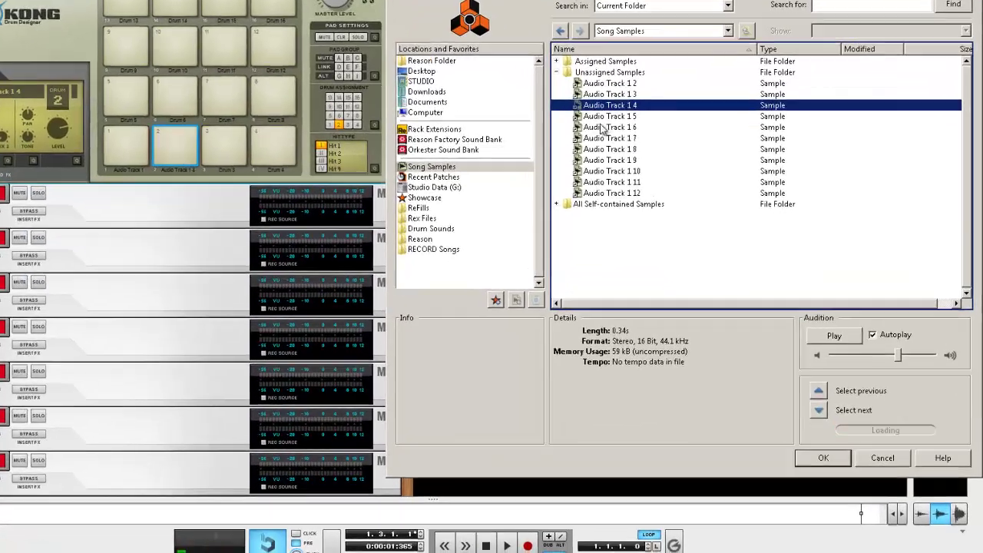
pyautogui.click(607, 127)
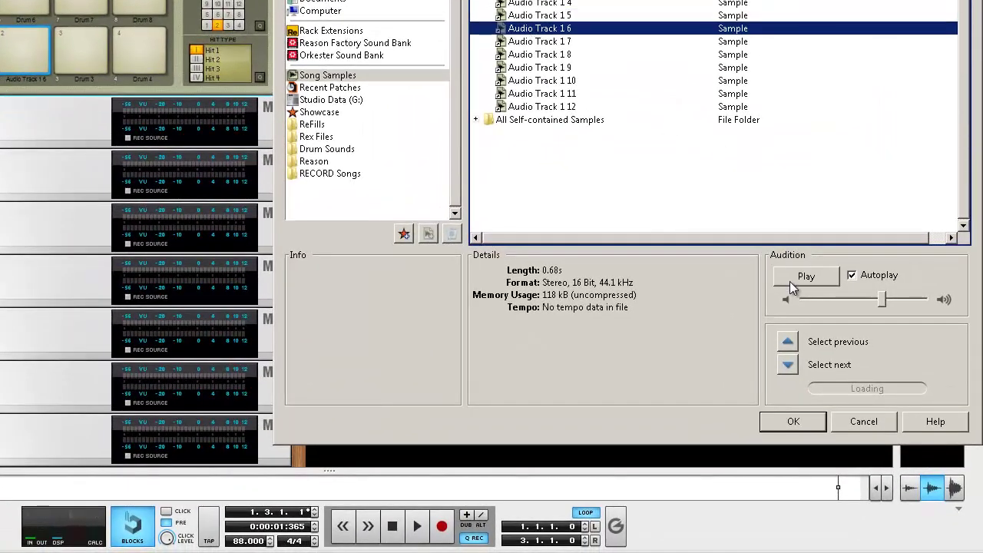
pyautogui.click(788, 423)
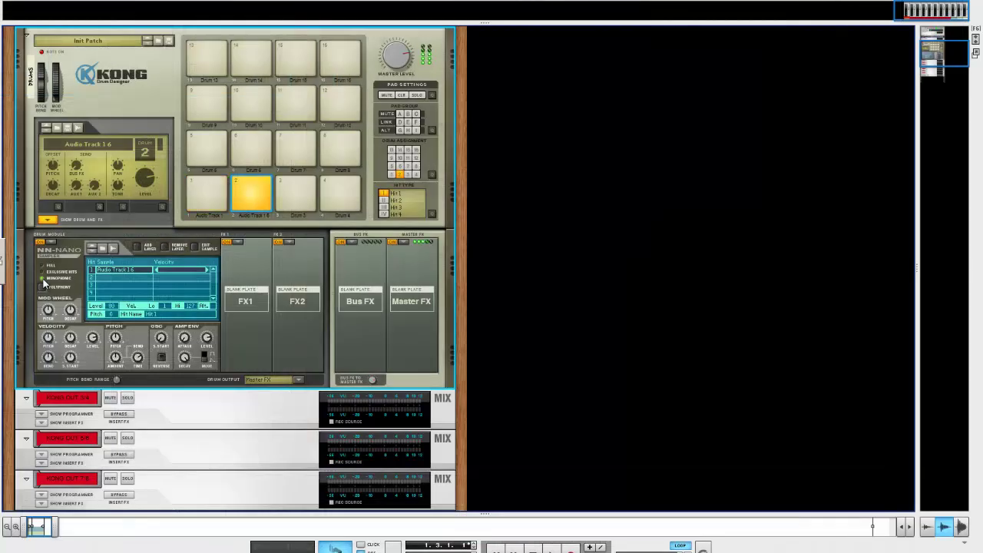